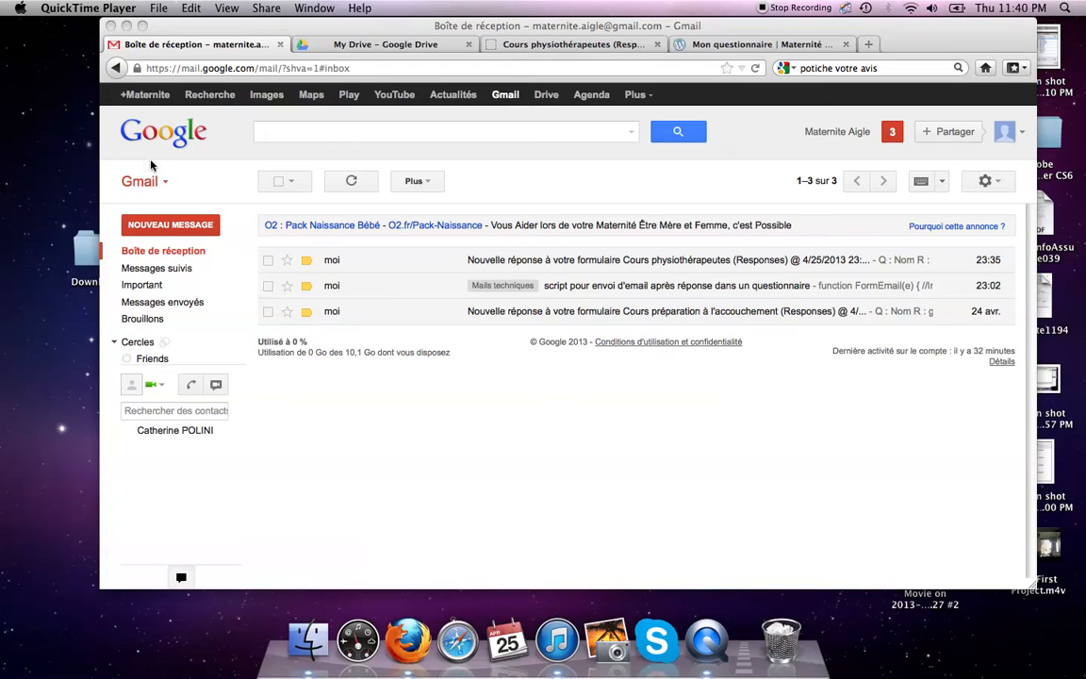
Step: Bring the Gmail browser window forward and open the settings gear menu
left_click(1001, 183)
left_click(999, 182)
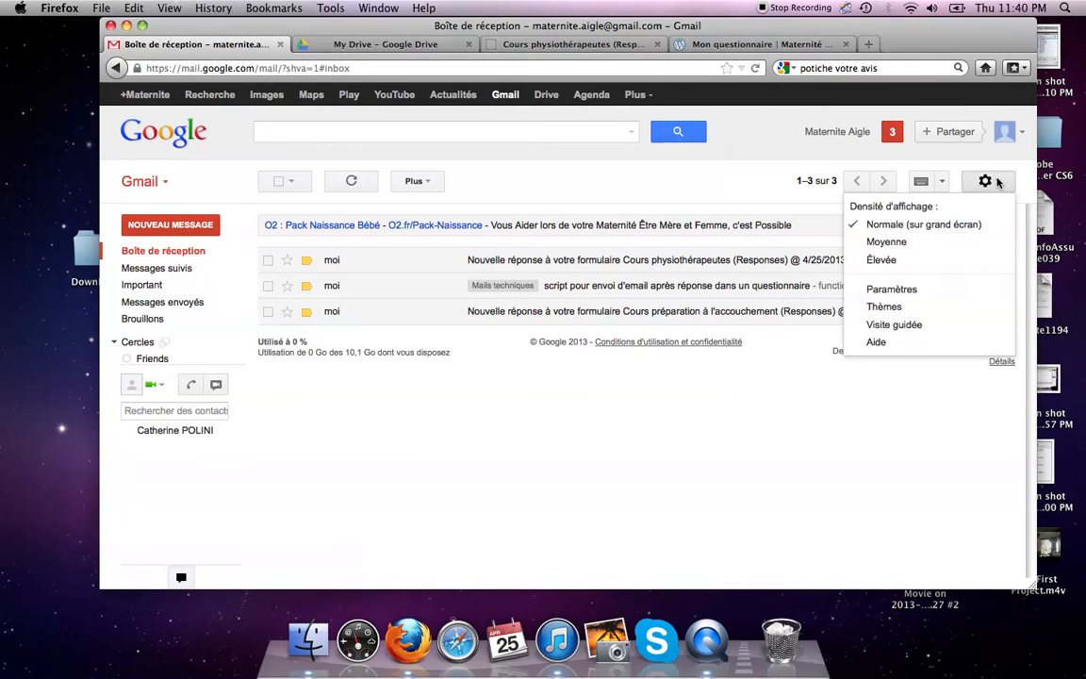
Step: In Paramètres › Transfert et POP/IMAP, add the new forwarding address and confirm it
left_click(968, 291)
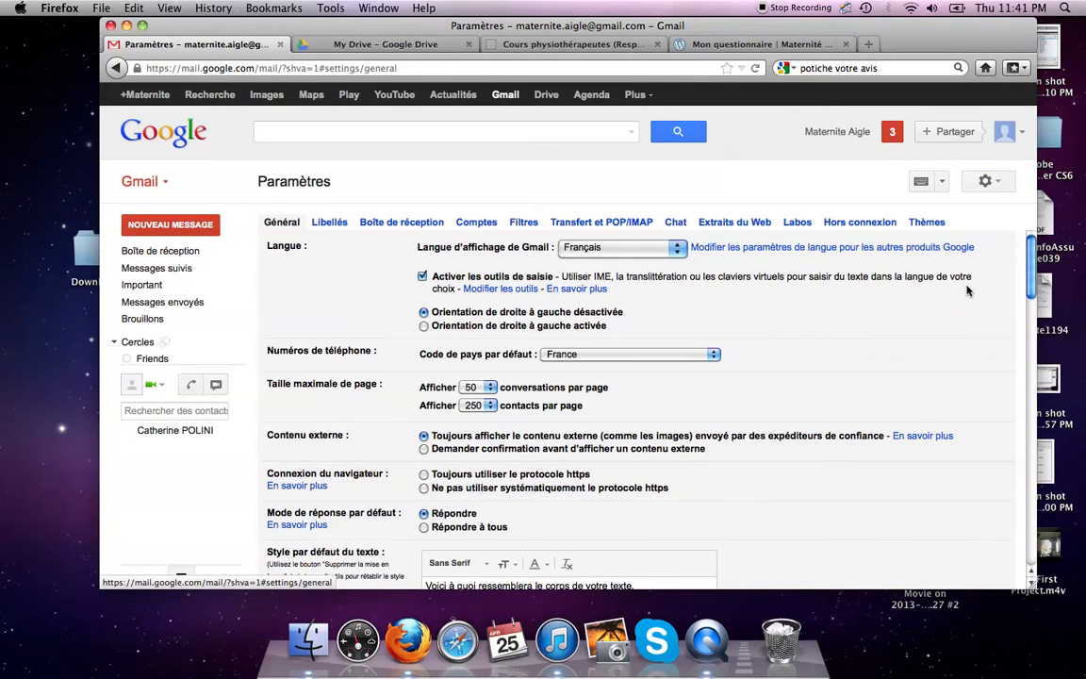
left_click(596, 224)
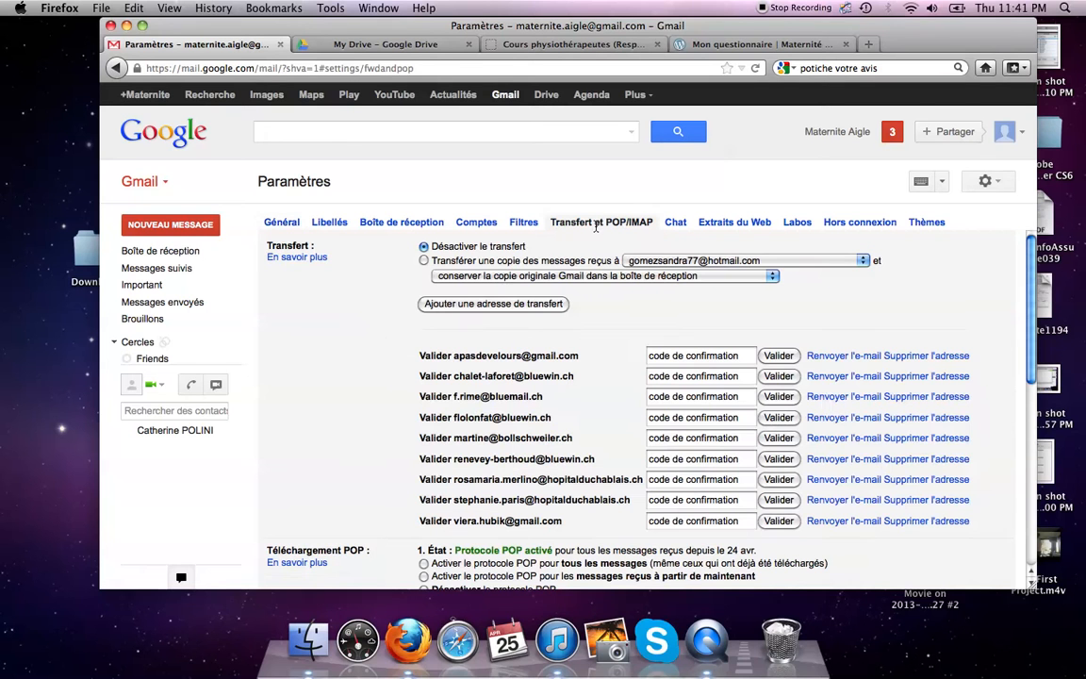
left_click(541, 307)
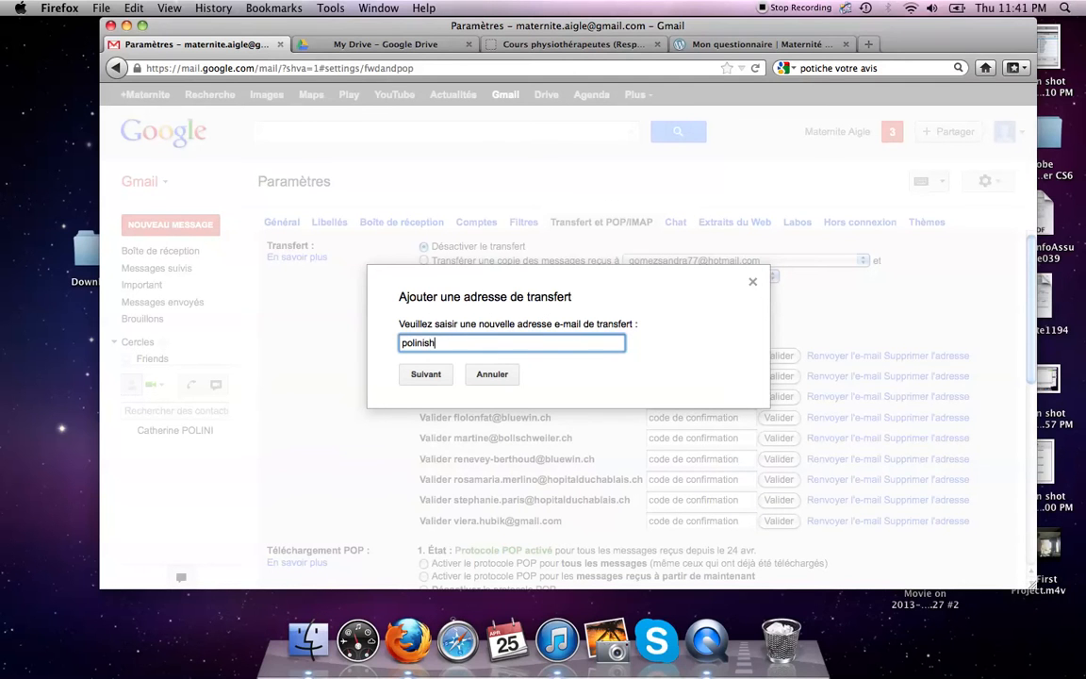
left_click(425, 374)
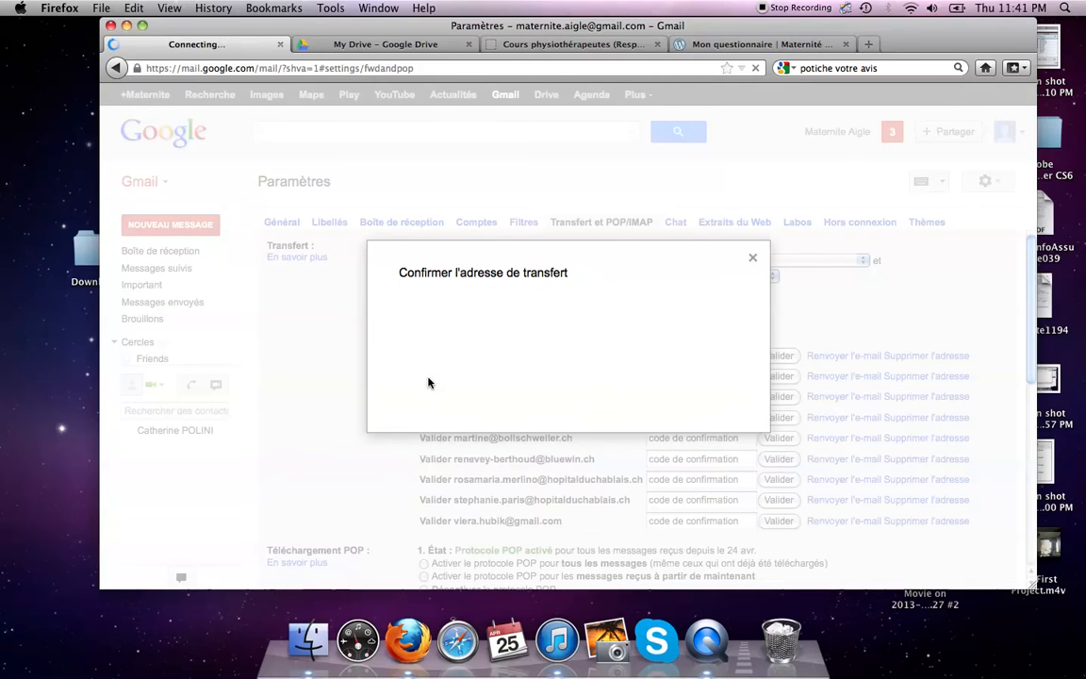
left_click(434, 336)
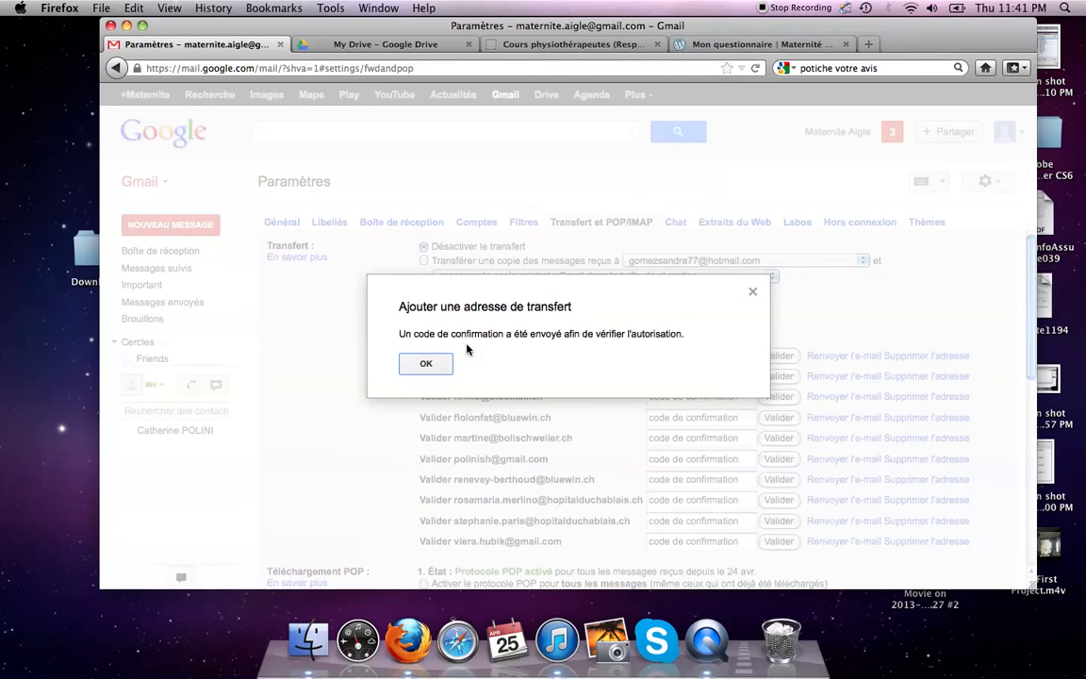
left_click(417, 365)
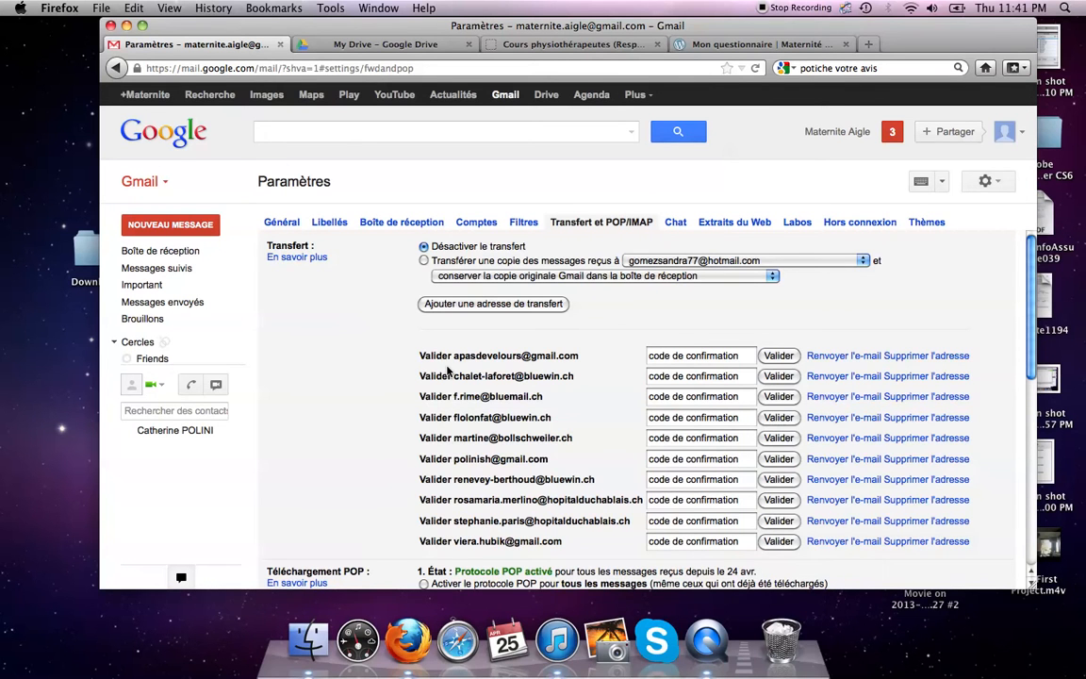
Step: Validate the new forwarding address using the emailed confirmation code
scroll(443, 370, "down", 2)
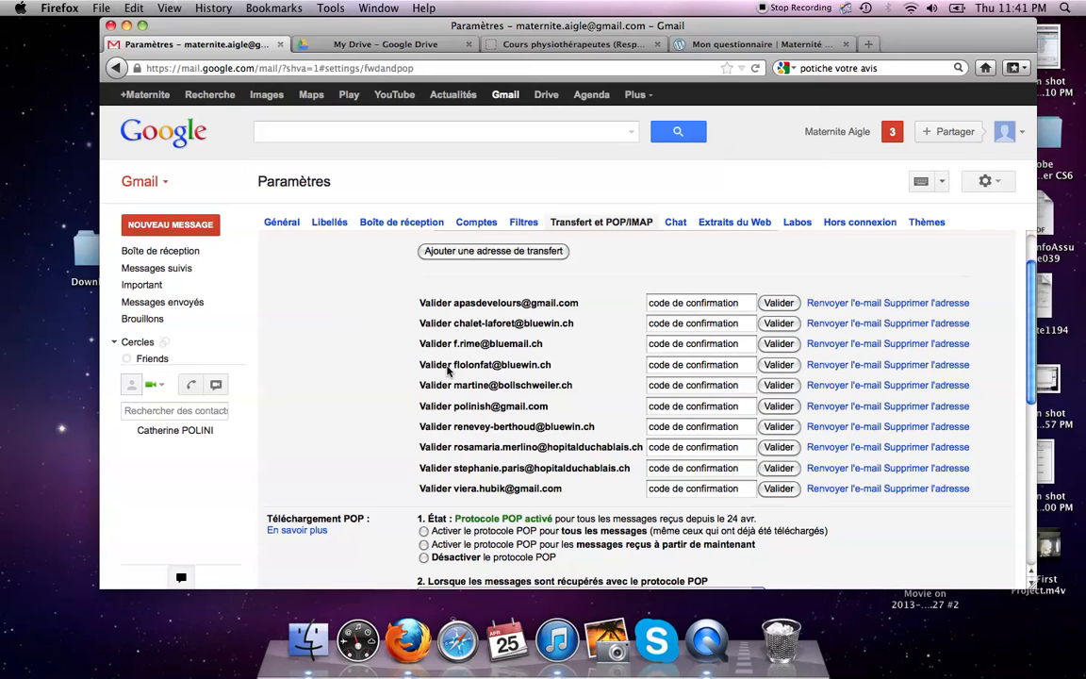
left_click(654, 407)
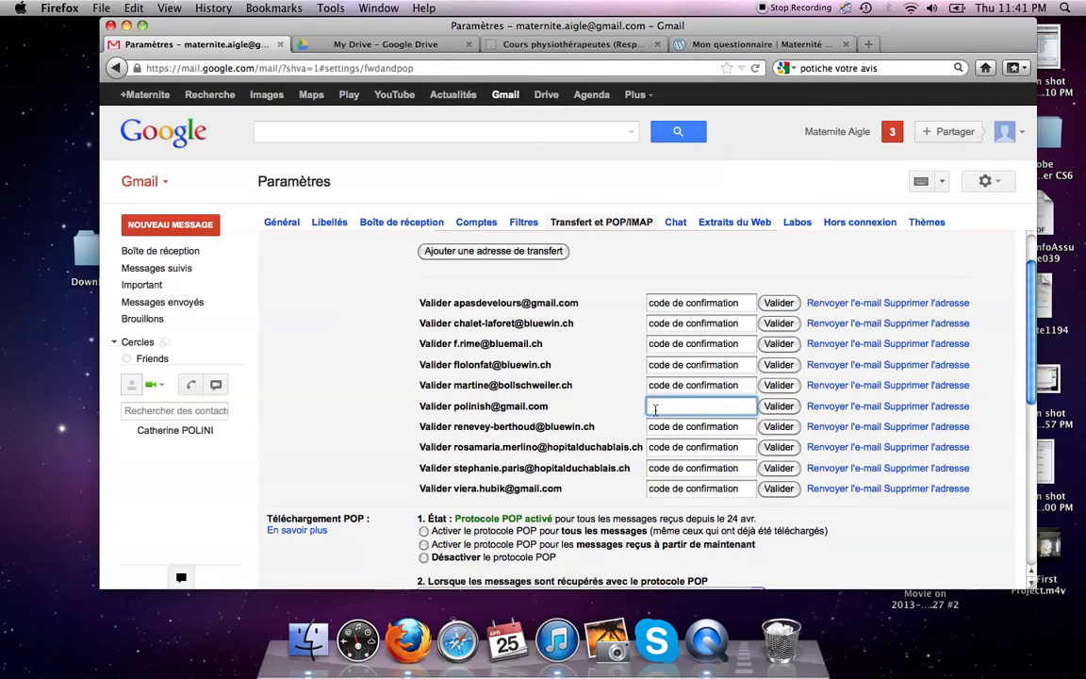
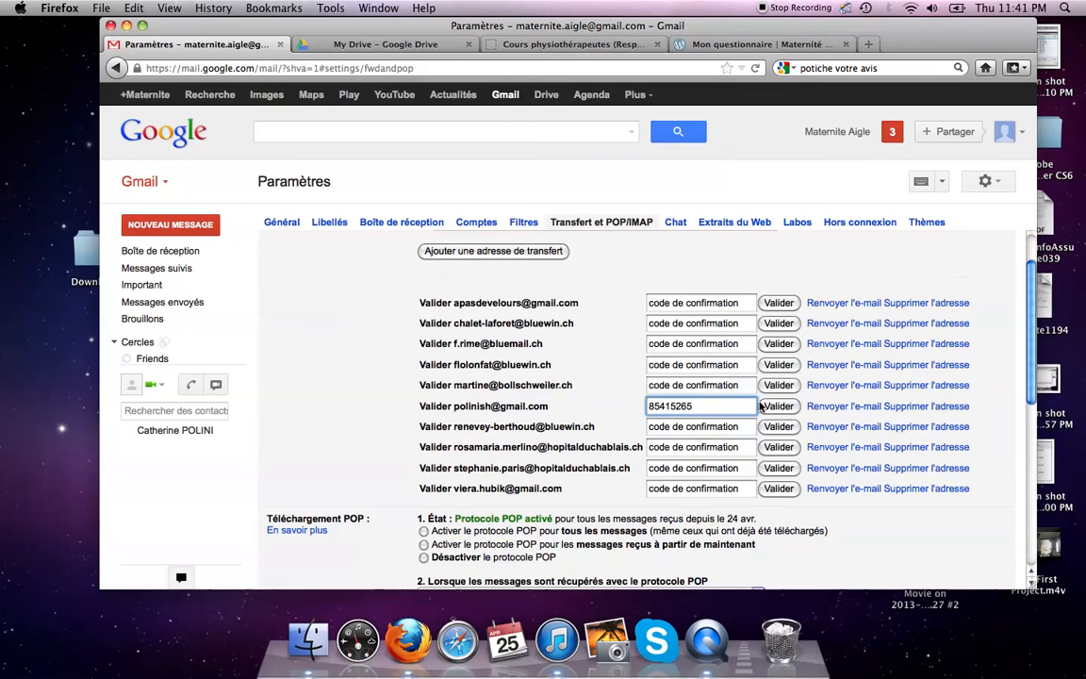
left_click(778, 405)
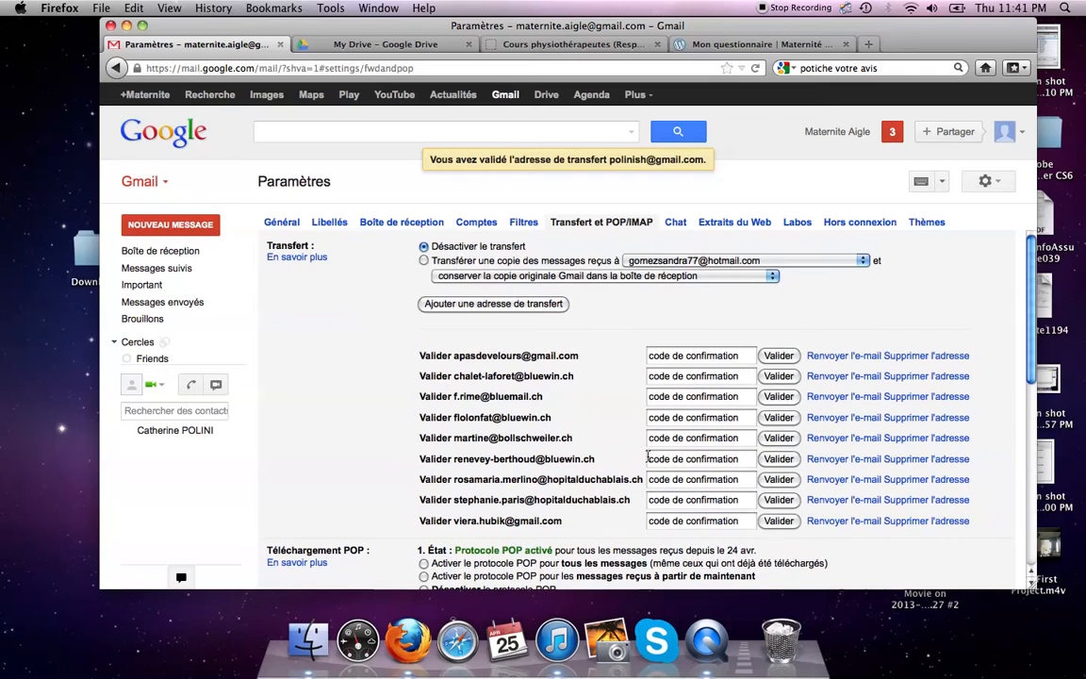
Step: Check that the address appears in the forwarding dropdown, then go back to Boîte de réception
left_click(679, 262)
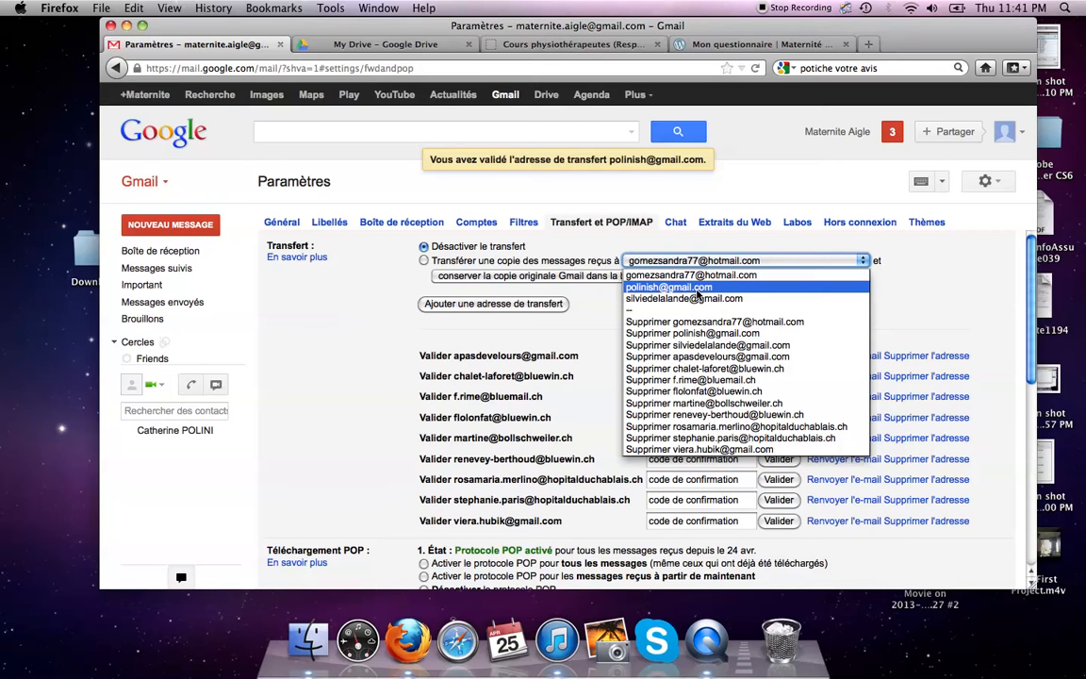
left_click(584, 302)
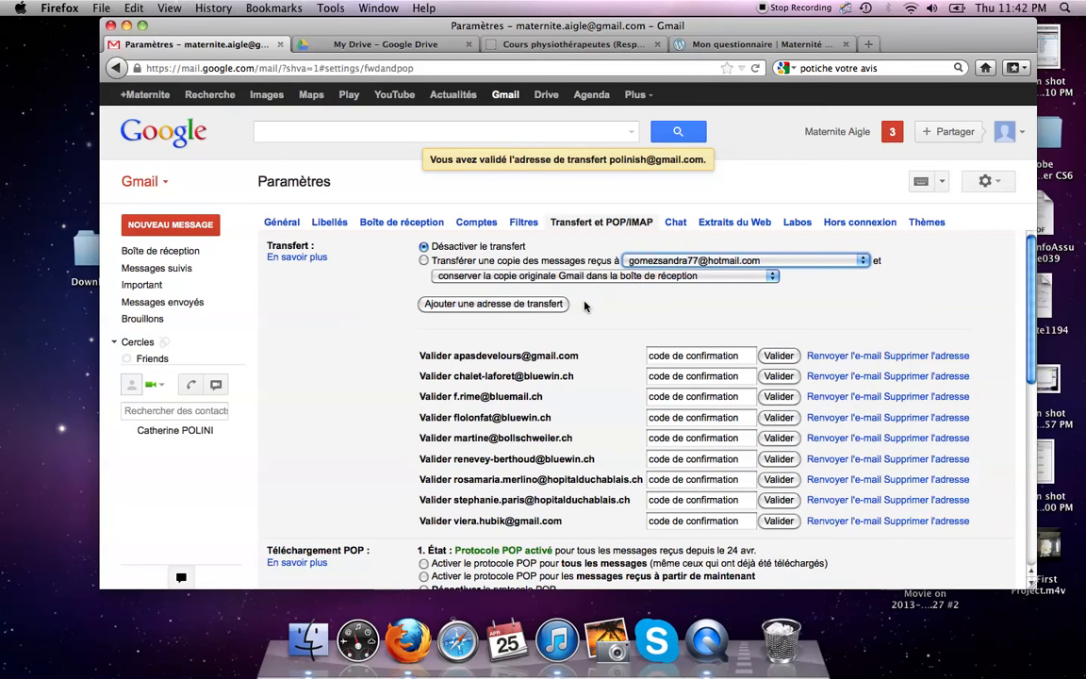
left_click(419, 134)
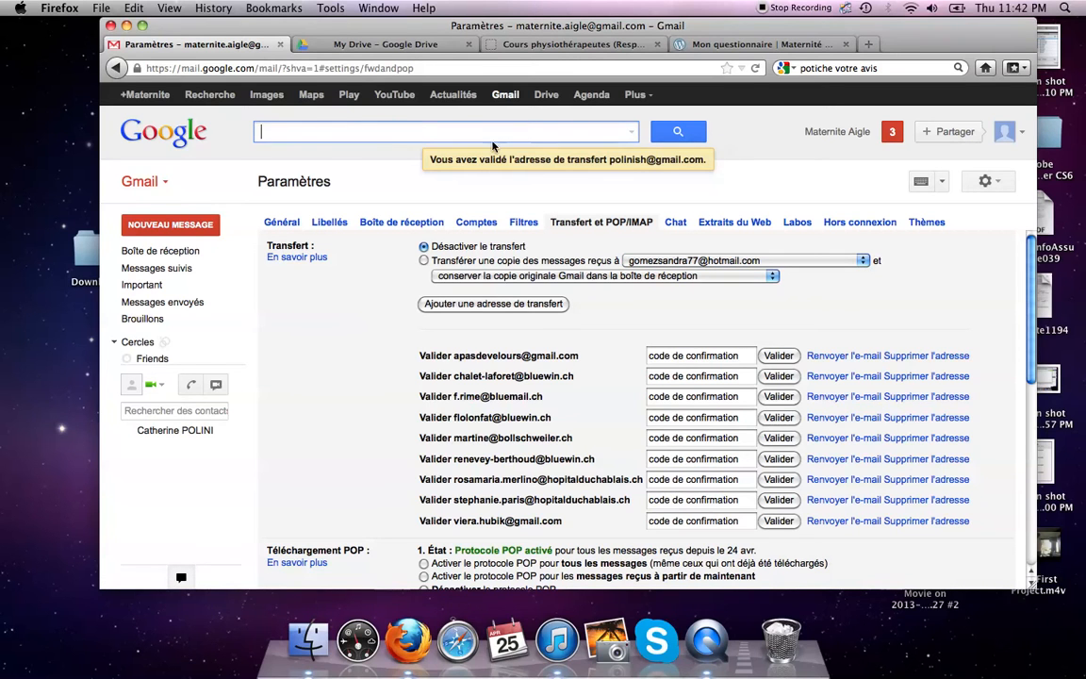
Step: Open the 'Cours physiothérapeutes (Responses)' message and copy its 'Q : Réservation de cours…' question line
left_click(164, 251)
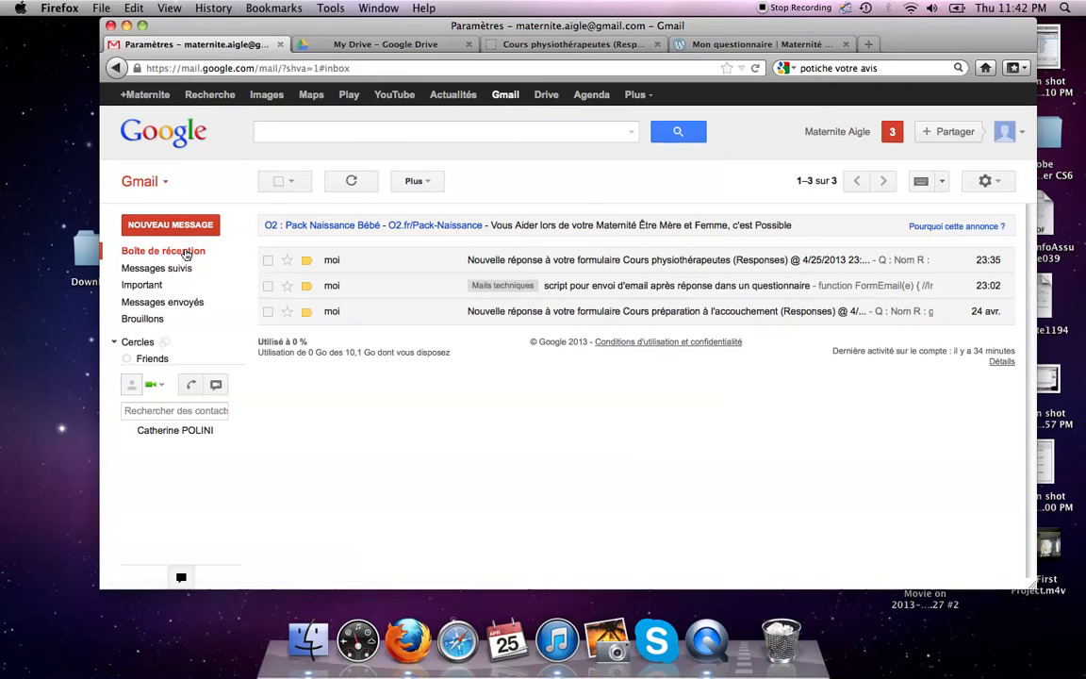
left_click(479, 259)
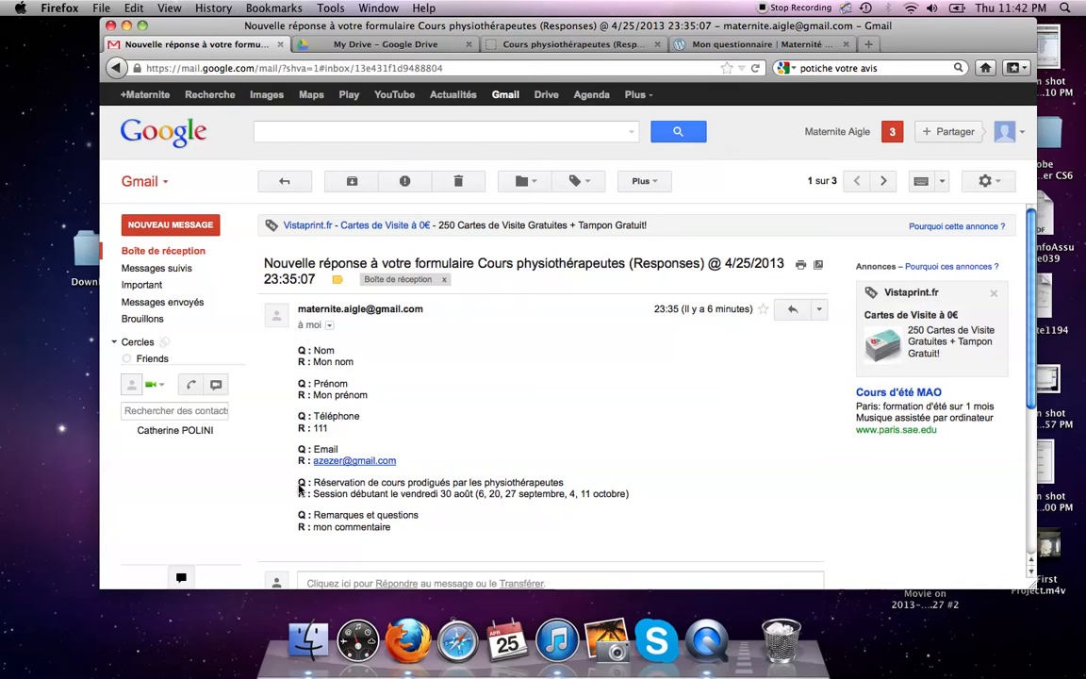
left_click_drag(300, 488, 563, 483)
key("super+c")
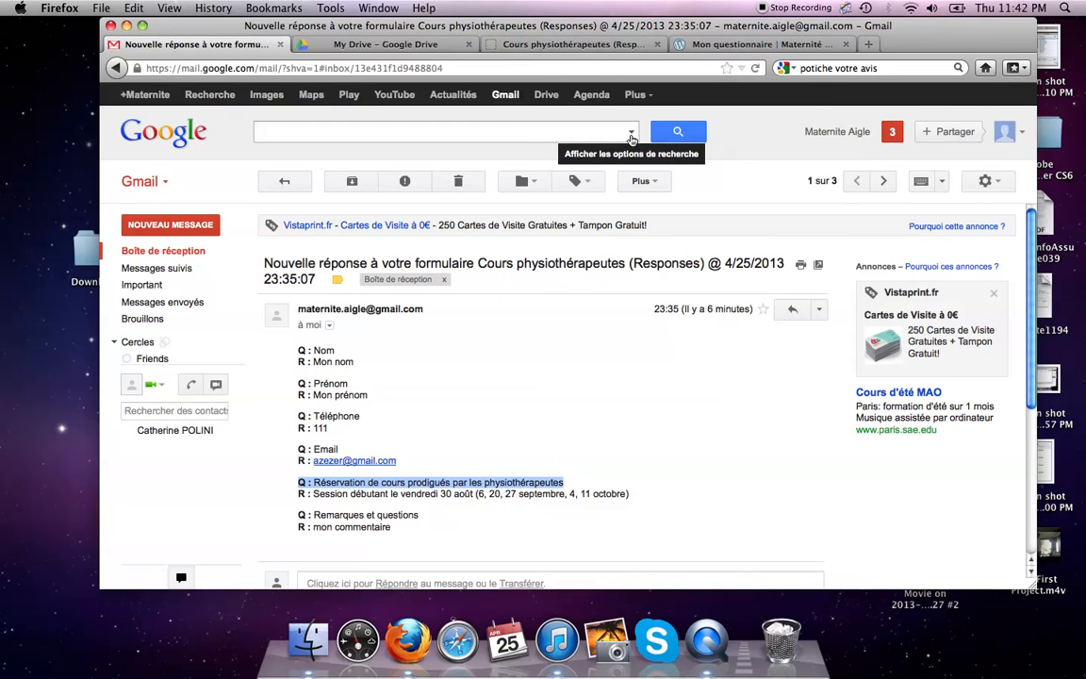
left_click(576, 133)
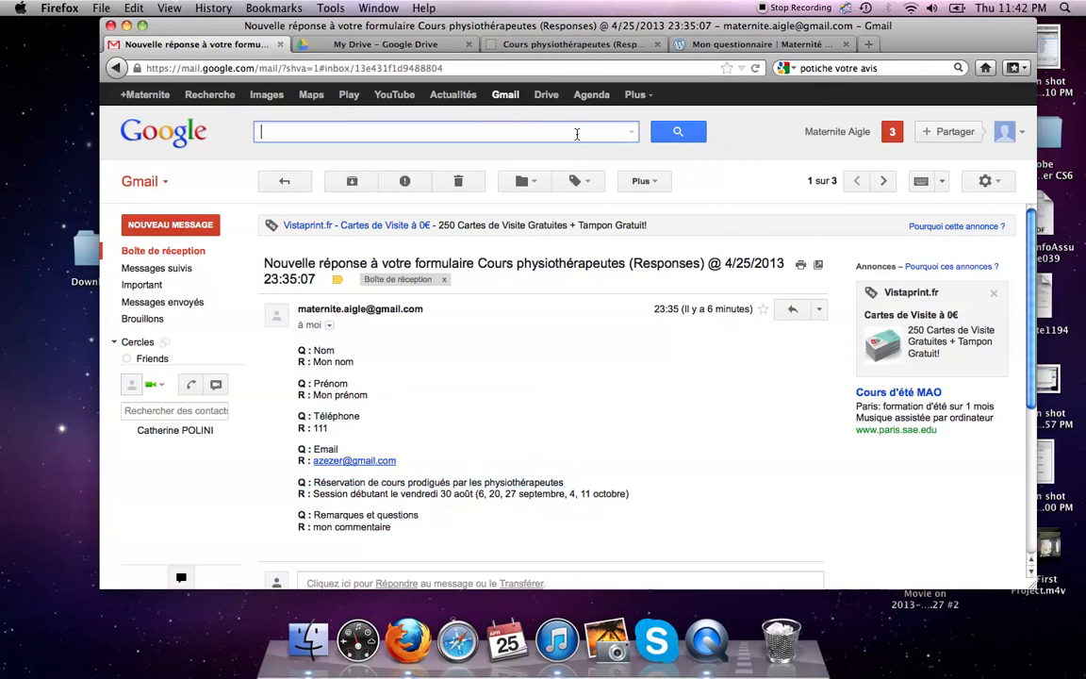
Step: Create a filter for messages containing 'Q : Réservation de cours prodigués par les physiothérapeutes'
left_click(631, 134)
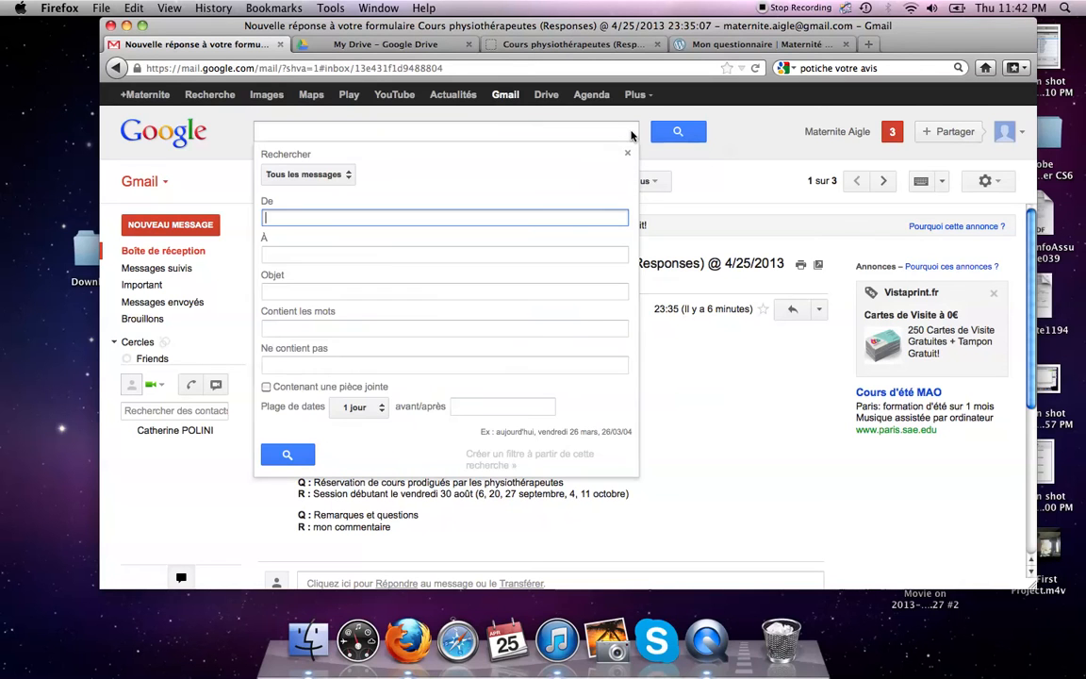
left_click(351, 329)
key("super+v")
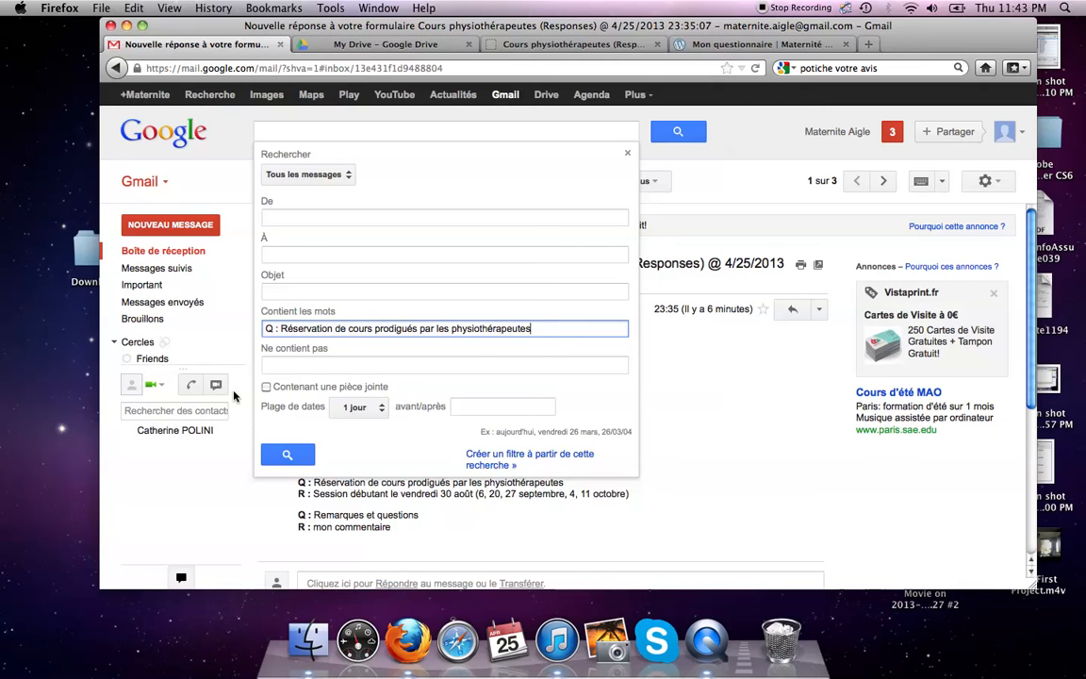
left_click(473, 456)
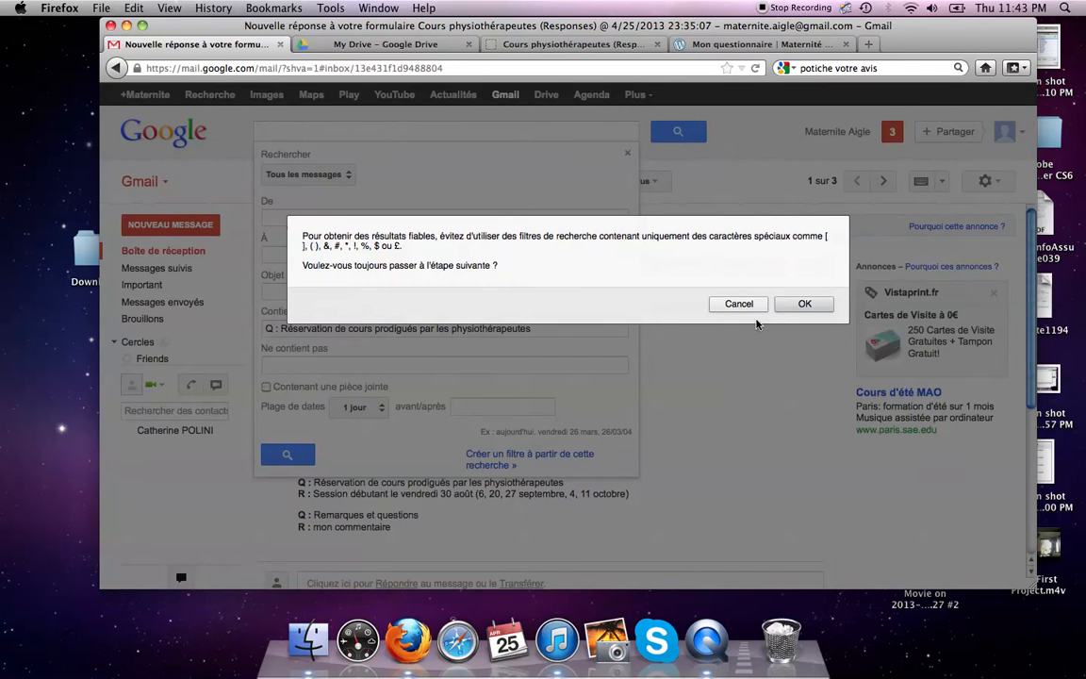
left_click(806, 304)
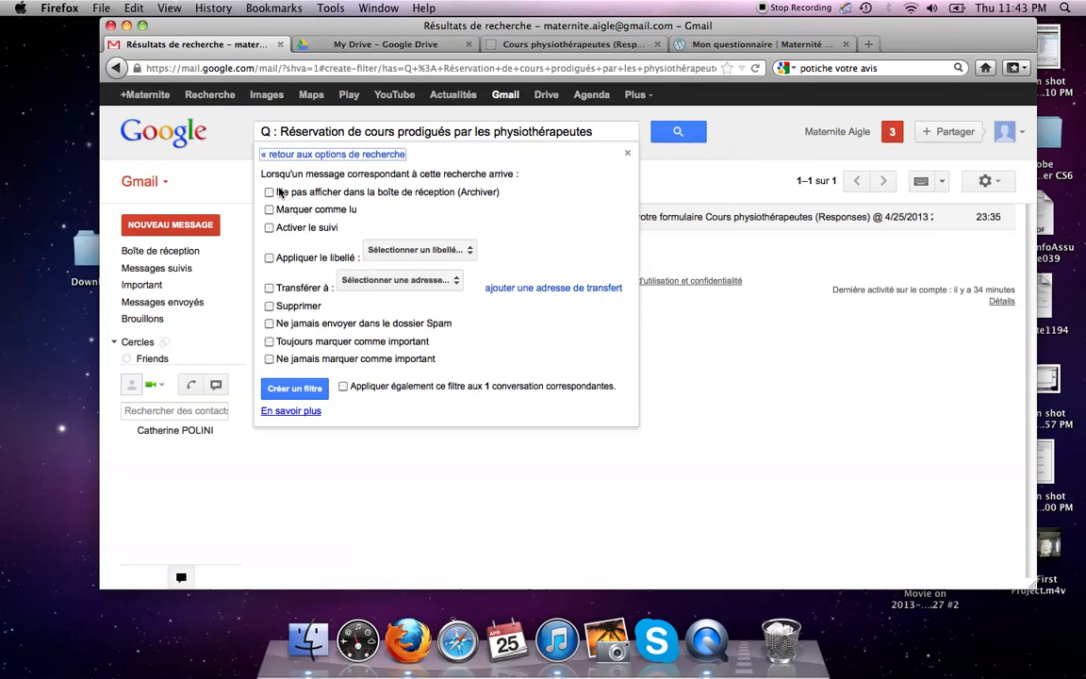
Step: Set the filter to forward to the validated address and apply label 'Inscription Cours', then save it
left_click(289, 291)
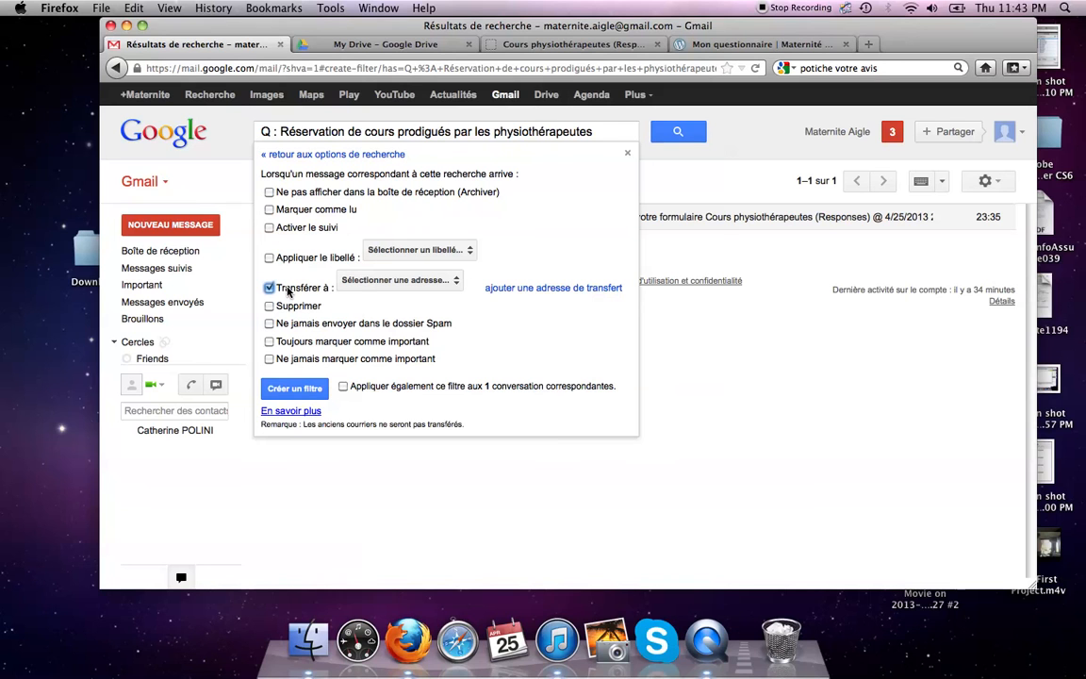
left_click(362, 280)
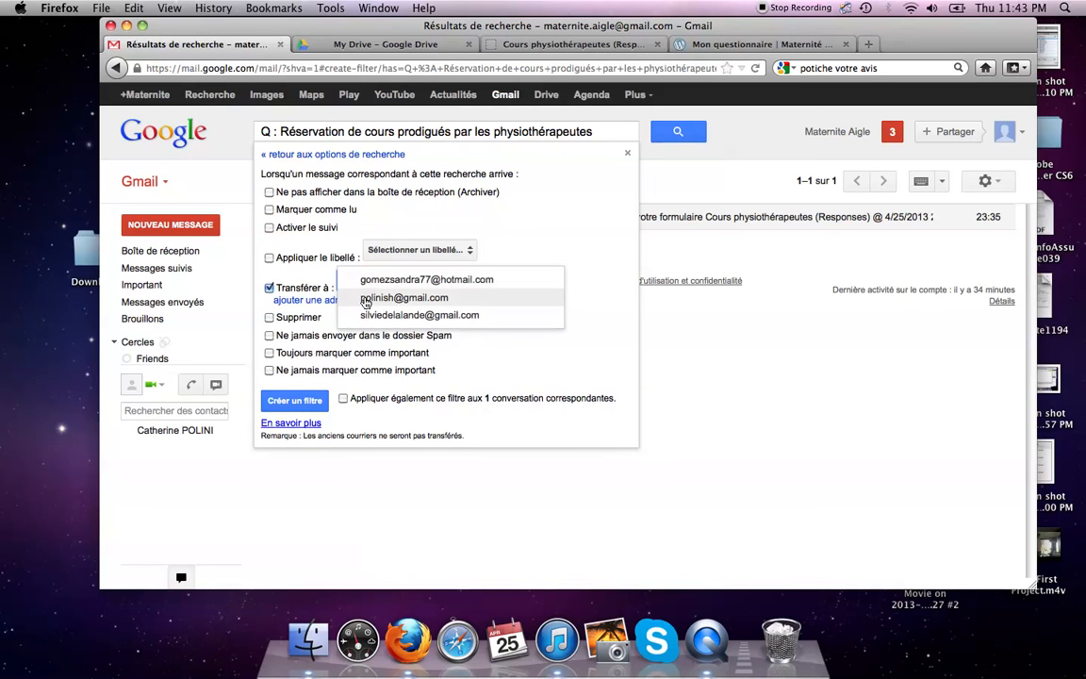
left_click(364, 298)
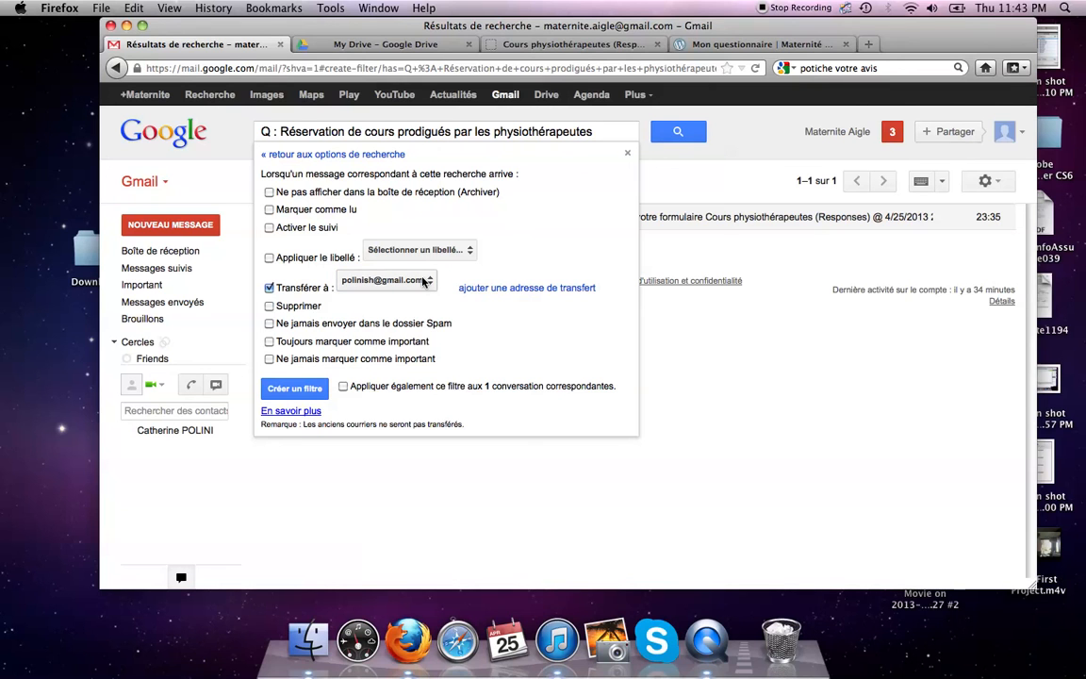
left_click(319, 256)
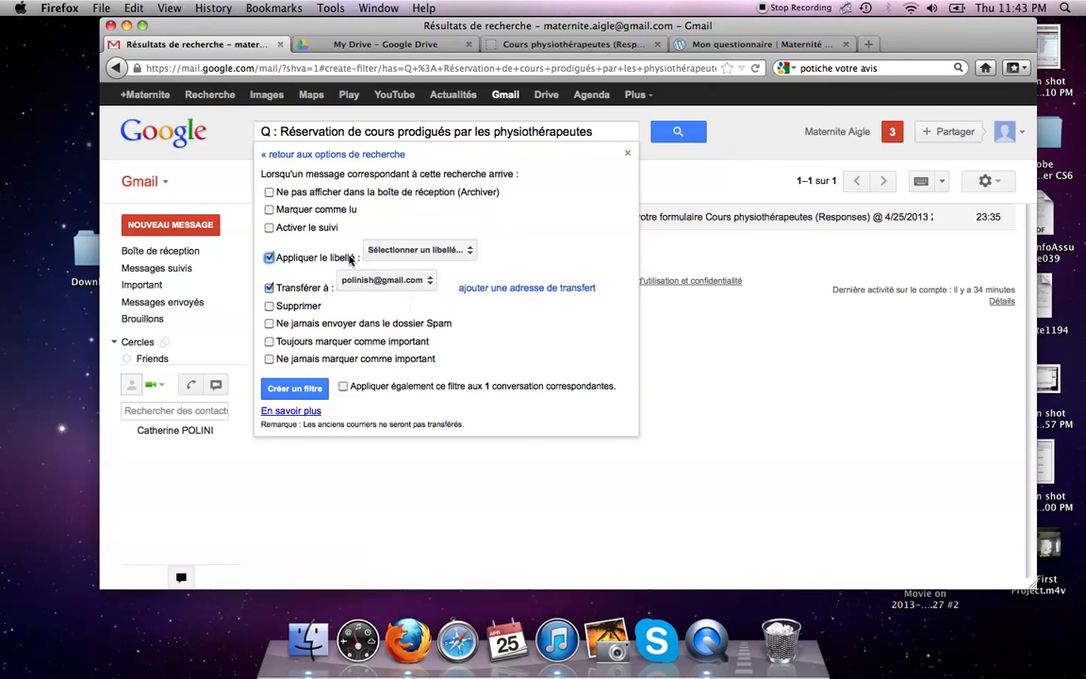
left_click(388, 253)
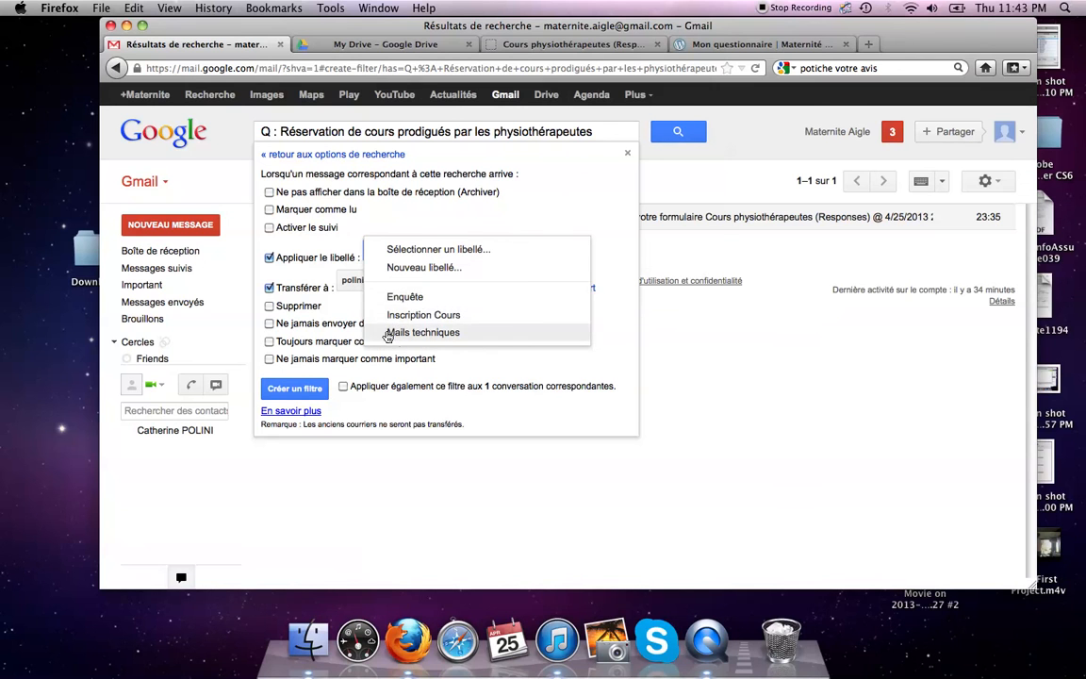
left_click(390, 316)
left_click(288, 388)
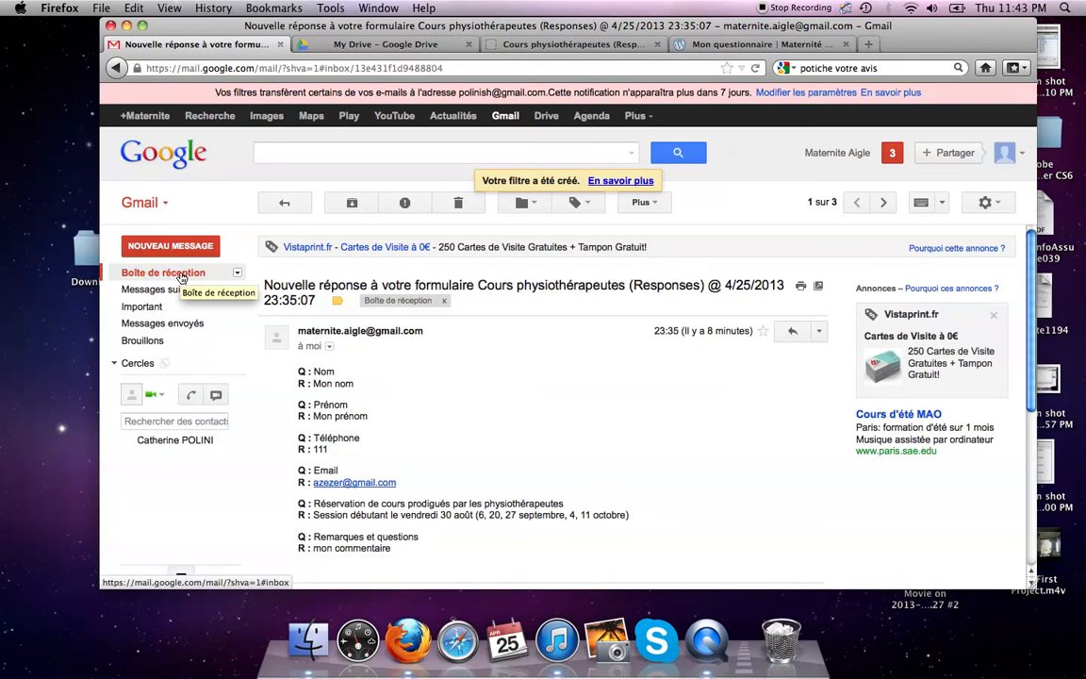
Step: Open Paramètres › Filtres to view the new Inscription Cours forwarding filter
left_click(994, 204)
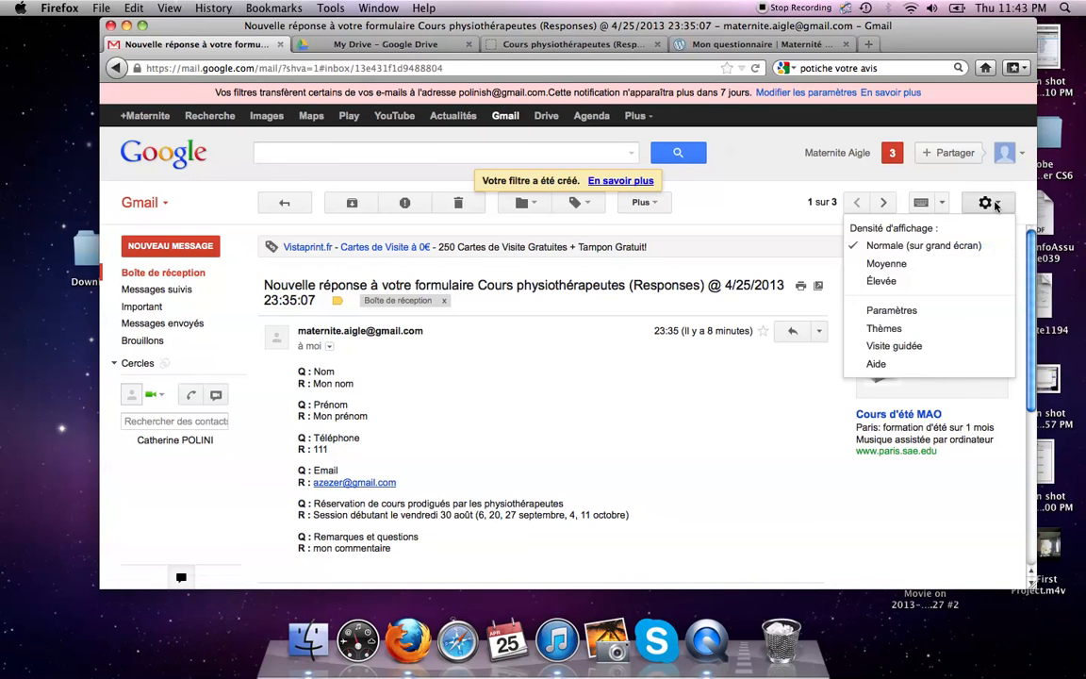
left_click(939, 312)
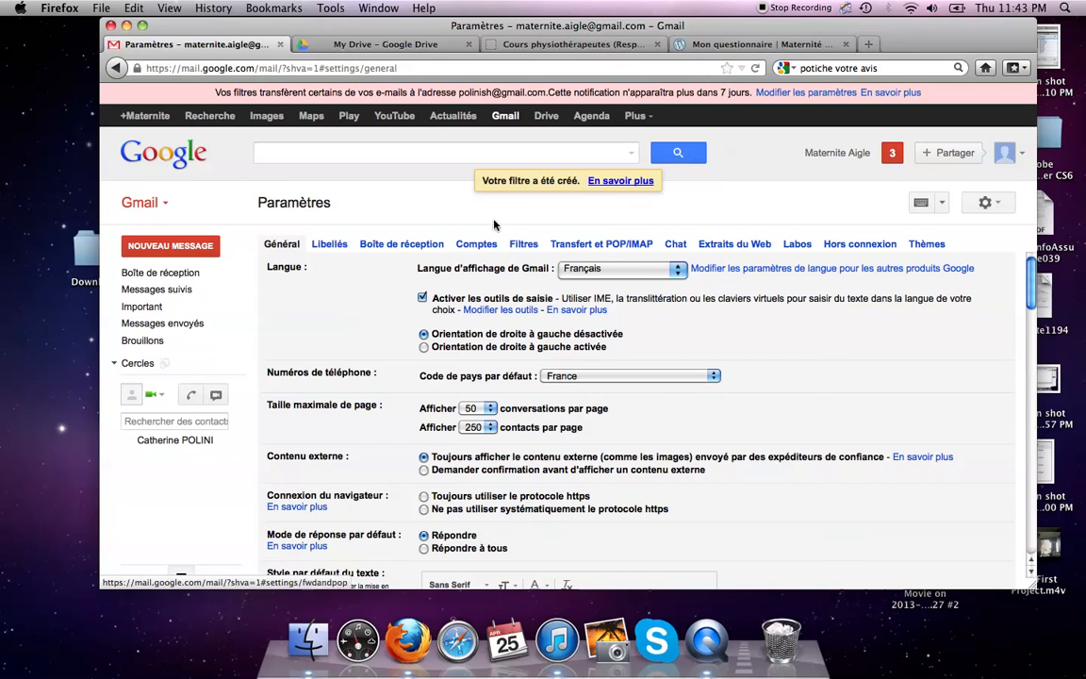
left_click(516, 247)
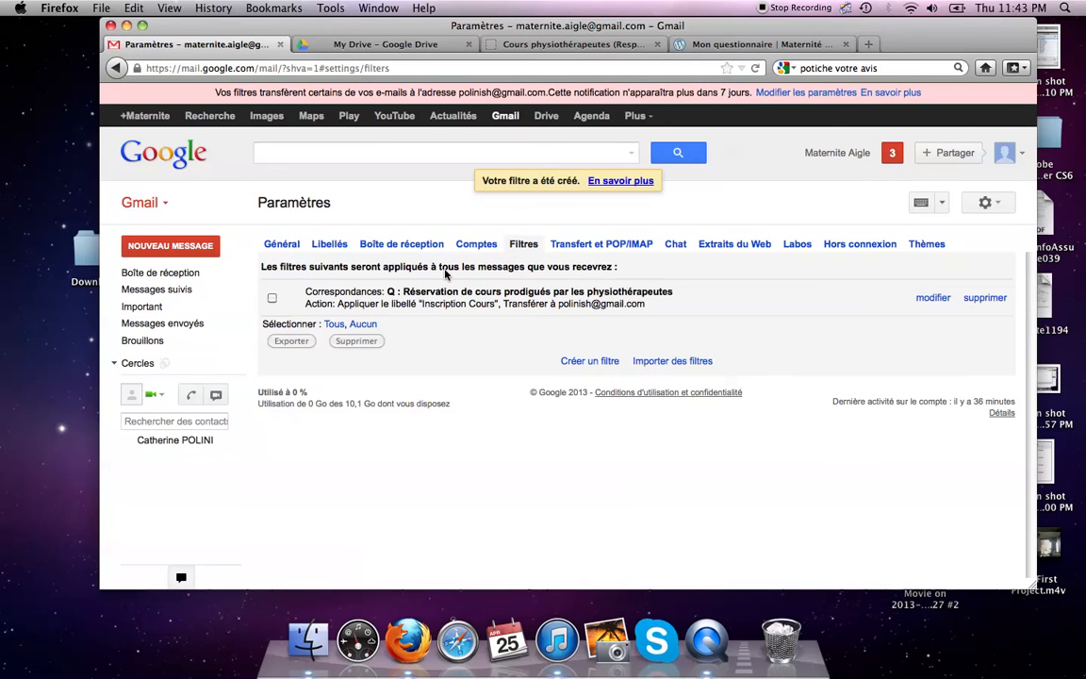